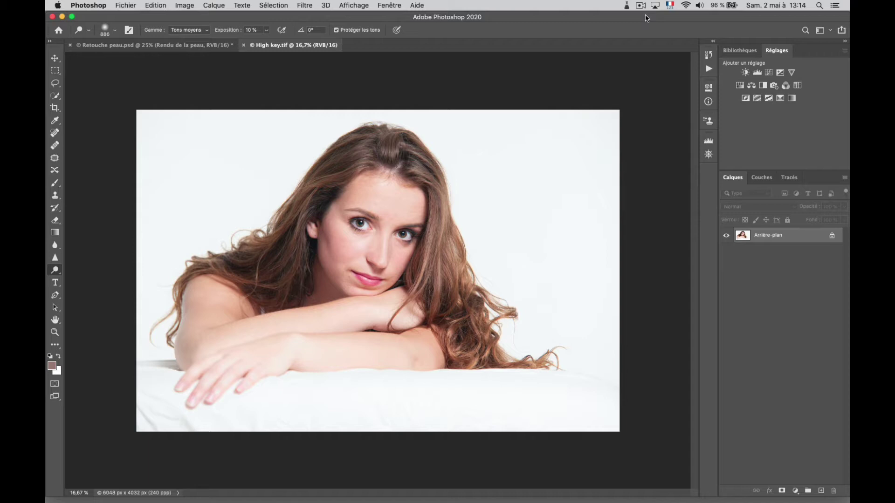
left_click(770, 73)
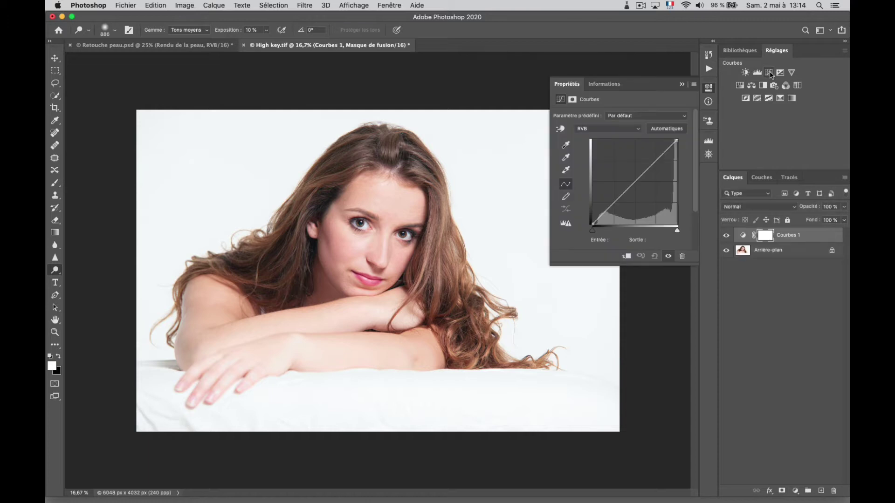
left_click(636, 181)
left_click_drag(636, 181, 627, 176)
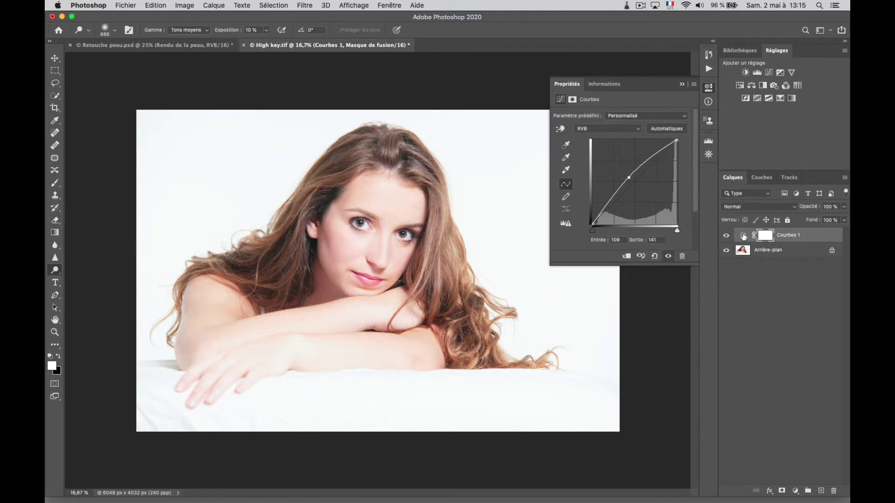
left_click_drag(742, 237, 834, 492)
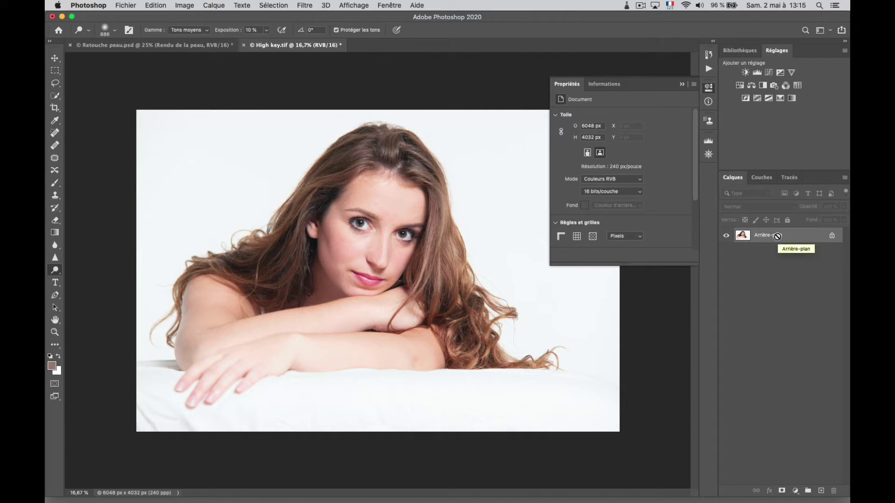
Duplicate the background layer twice and rename the upper copy Superposition
key("super+j")
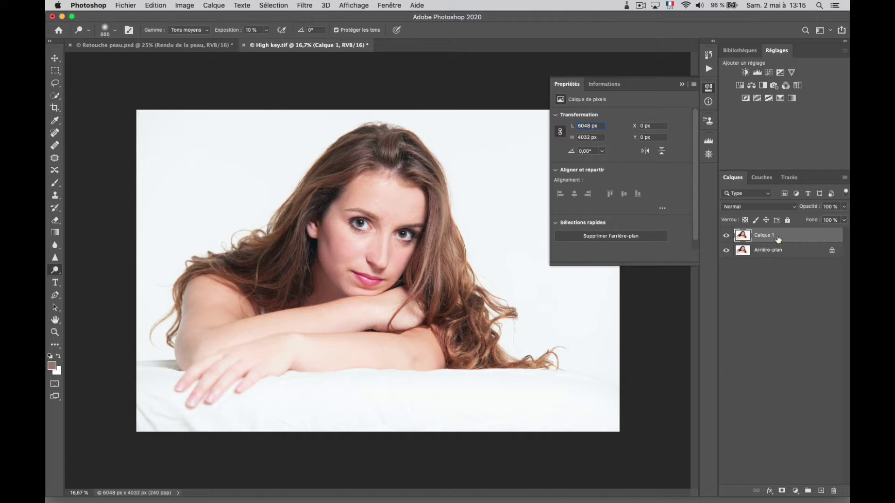
key("super+j")
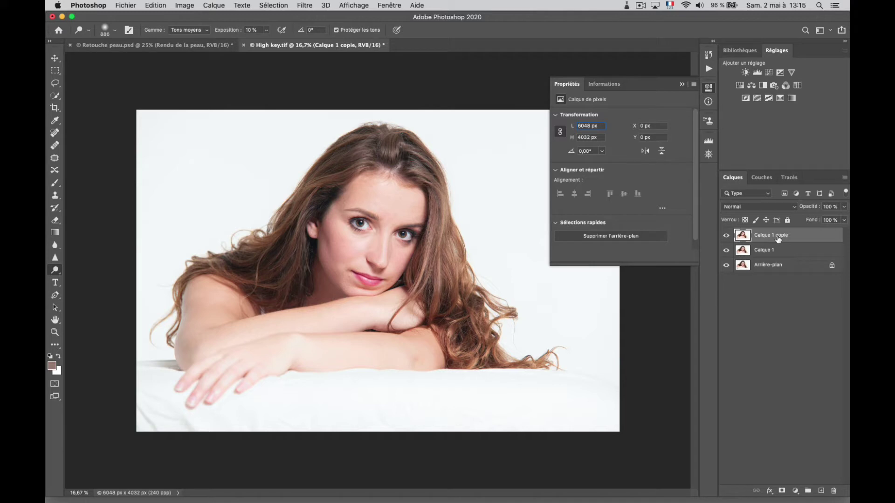
double_click(775, 235)
type("Superposition")
key("Return")
Examine the red, green and blue channels one at a time, ending with only the blue channel displayed
left_click(763, 178)
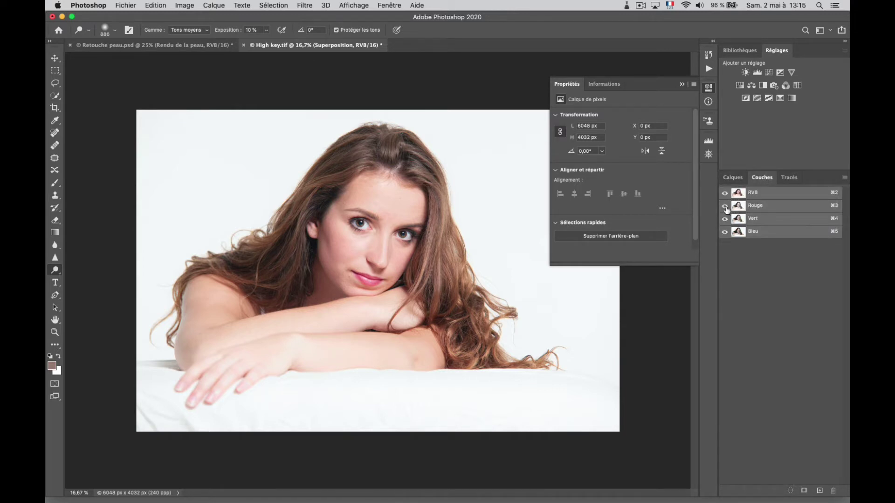
left_click(724, 232)
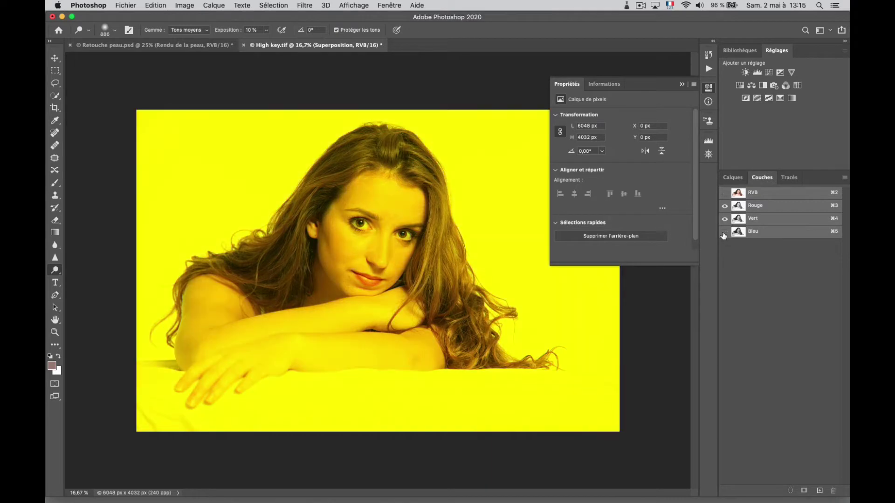
left_click(725, 219)
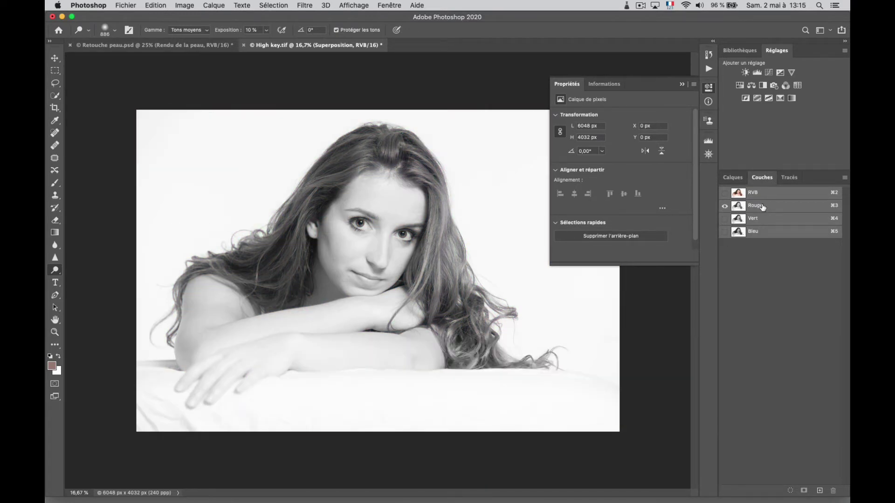
left_click(725, 219)
left_click(725, 205)
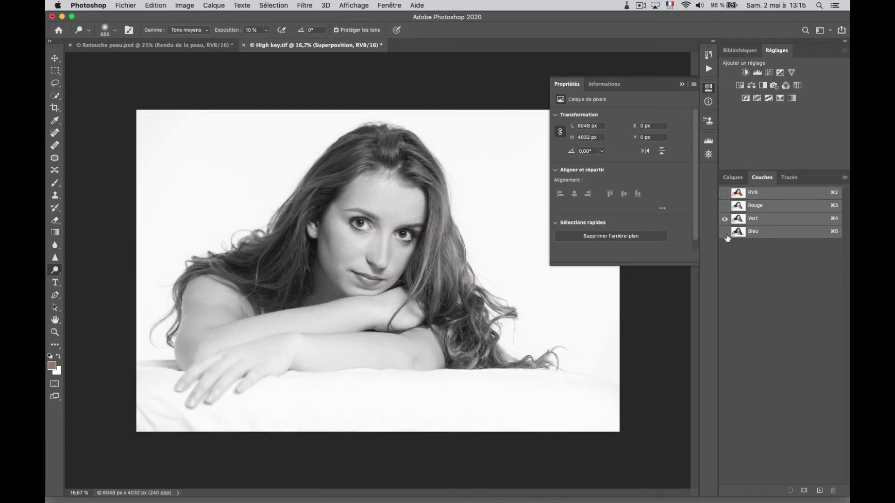
left_click(725, 232)
left_click(725, 218)
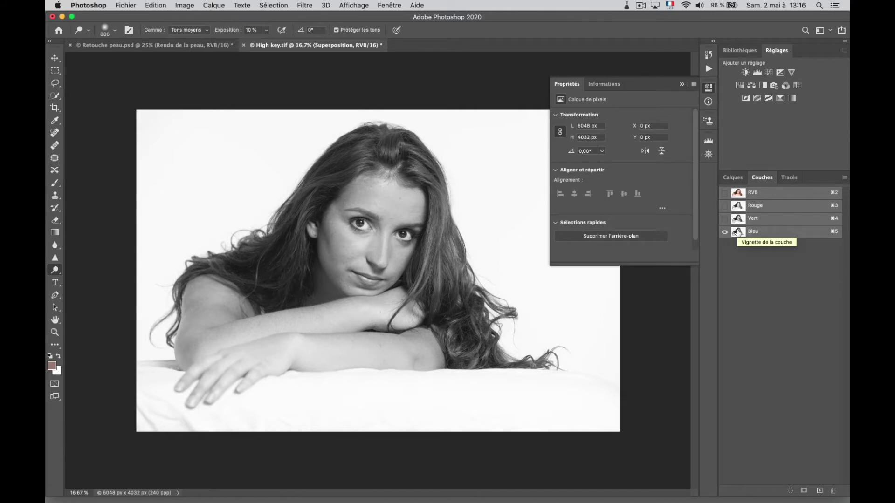
Load the blue channel as a selection and open it in Select and Mask (Sélectionner et masquer)
left_click(742, 234, "super")
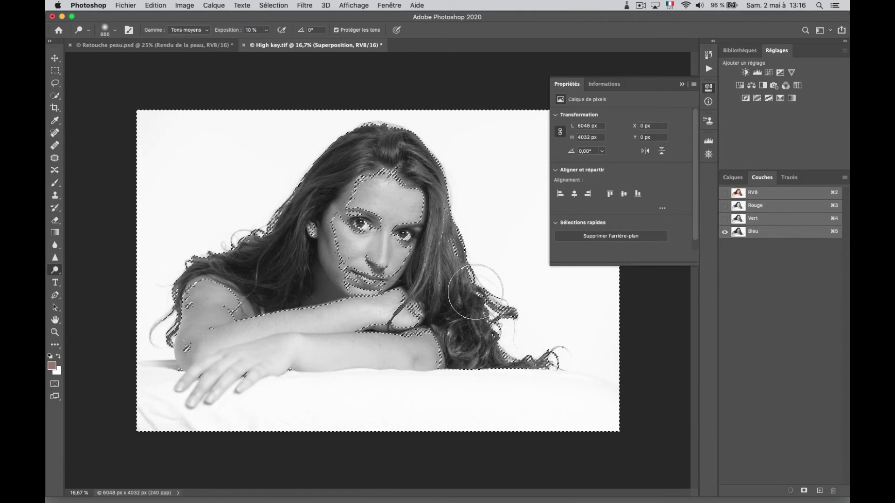
left_click(344, 297)
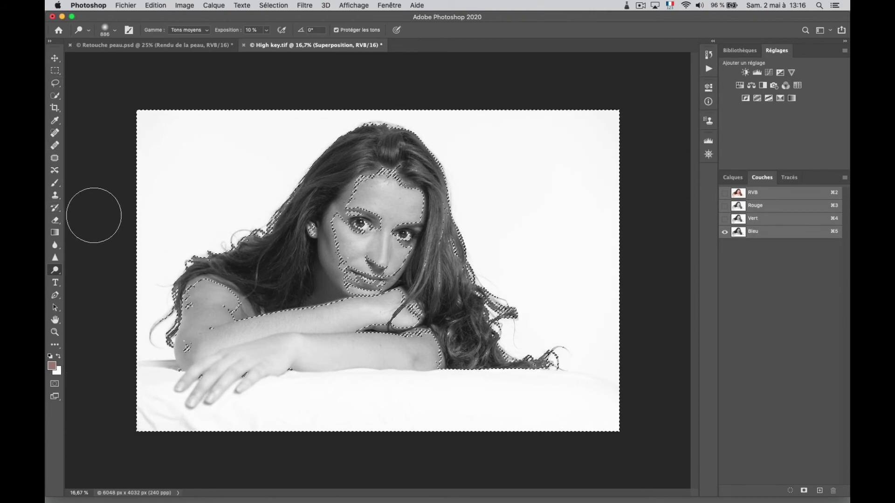
left_click(56, 98)
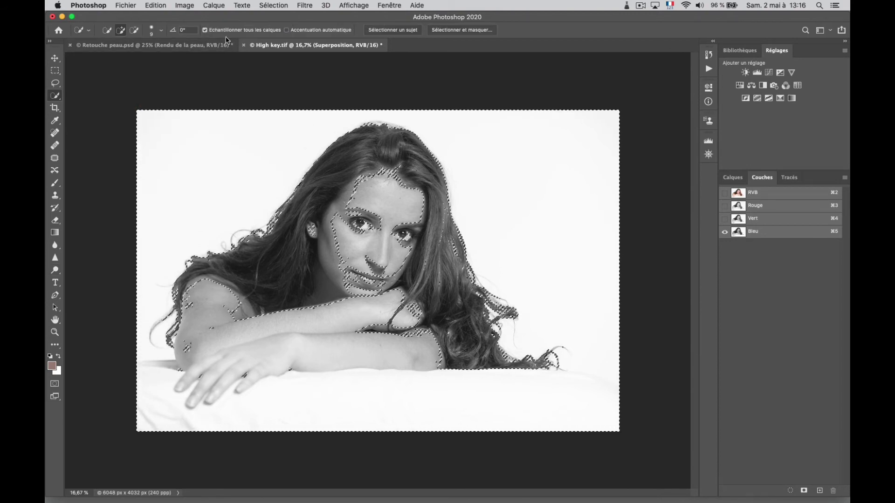
left_click(457, 30)
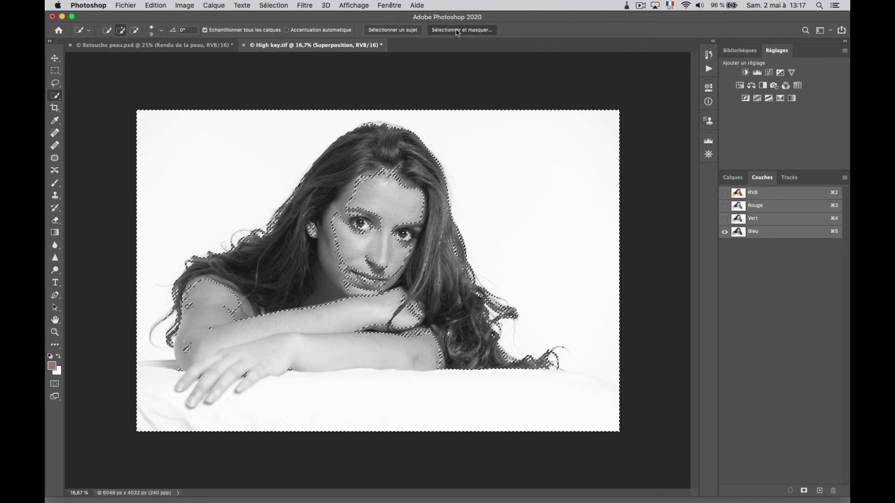
Preview the selection in the Noir et blanc view and invert it
left_click(743, 89)
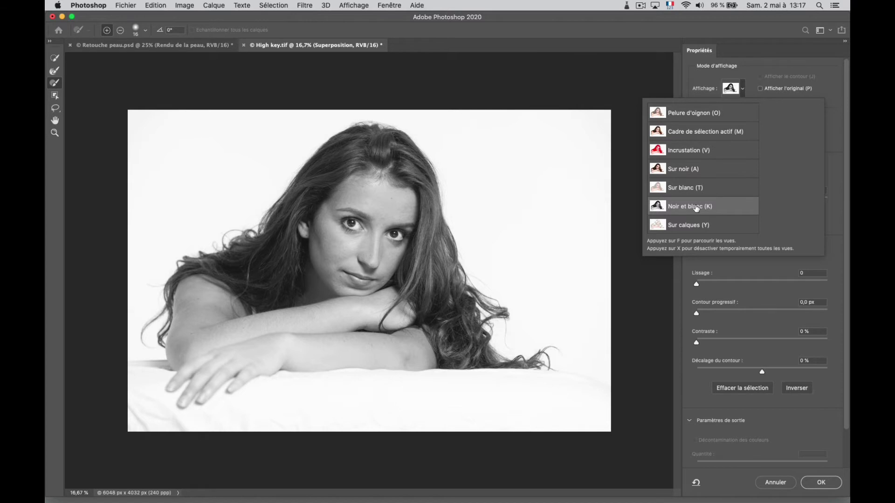
left_click(787, 385)
left_click(796, 388)
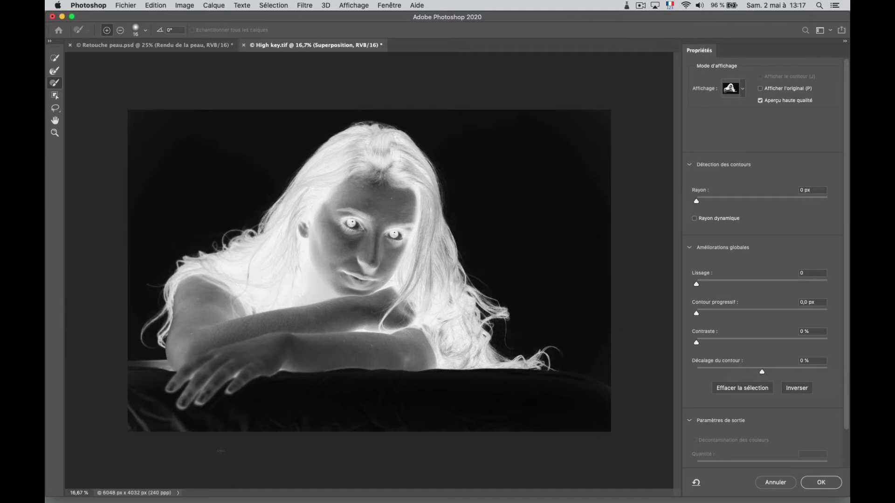
Output the selection as a layer mask (Masque de fusion) on the Superposition layer and restore the RVB composite view
scroll(746, 426, "down", 3)
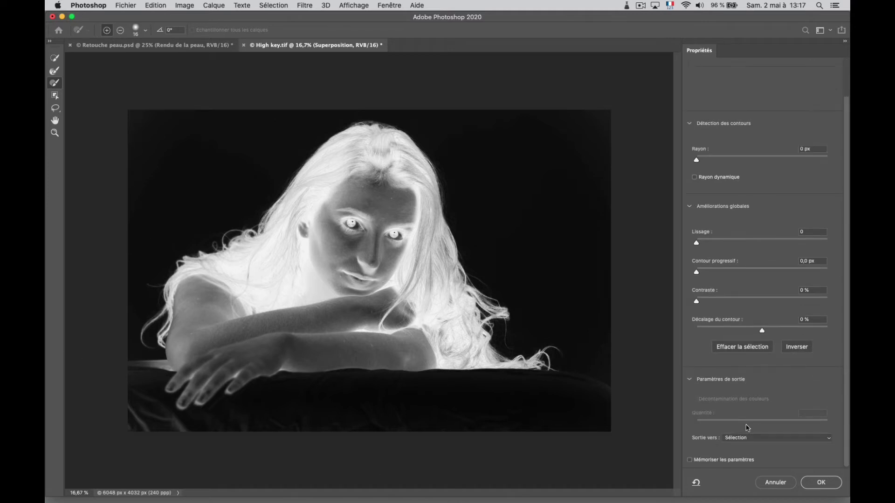
left_click(831, 439)
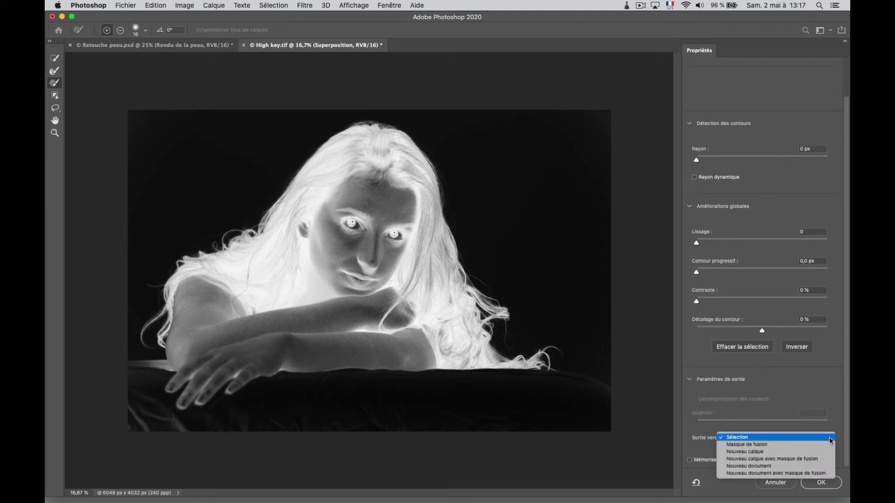
left_click(810, 448)
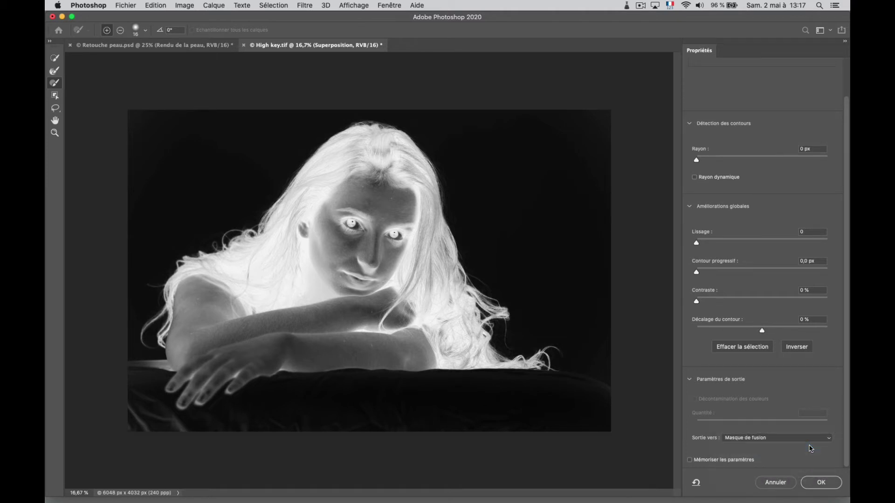
left_click(818, 482)
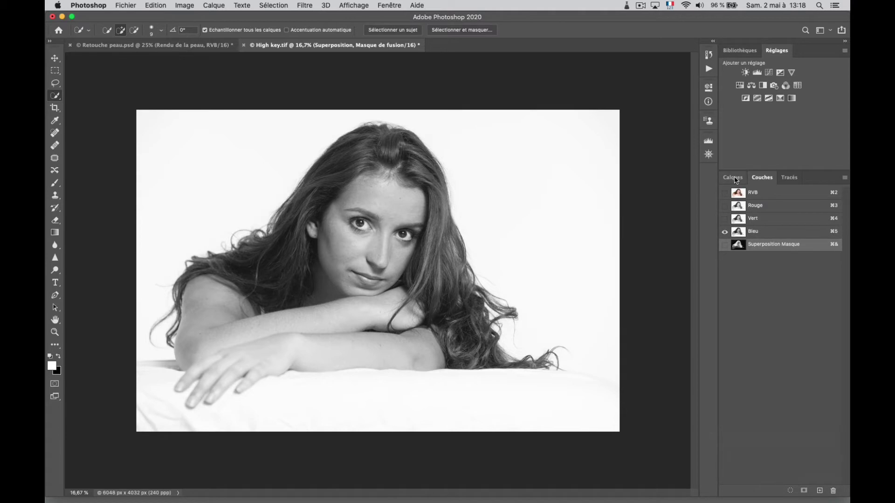
left_click(724, 193)
left_click(733, 177)
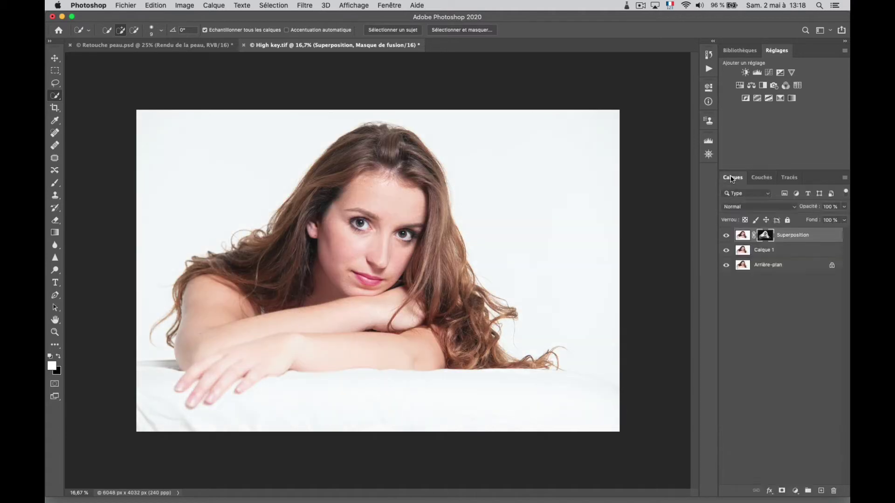
Check the Superposition layer's mask on its own, return to the image, and set the layer's blend mode to Superposition
left_click(765, 236, "alt")
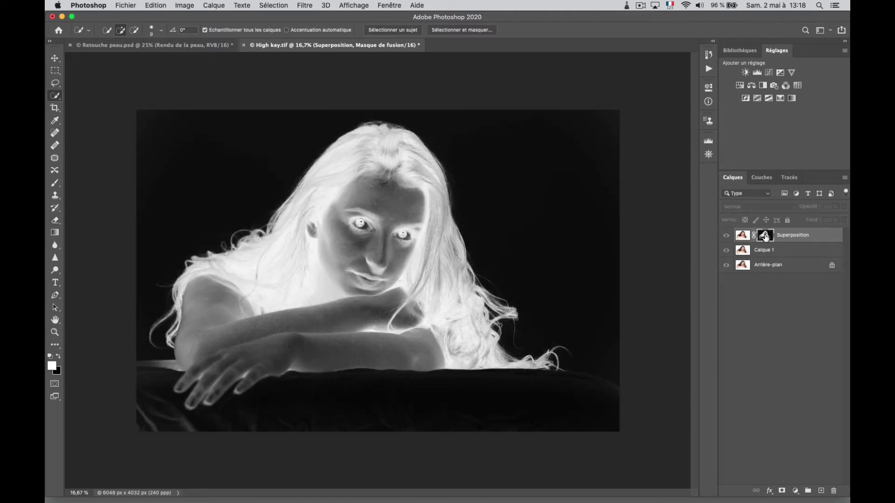
left_click(743, 235)
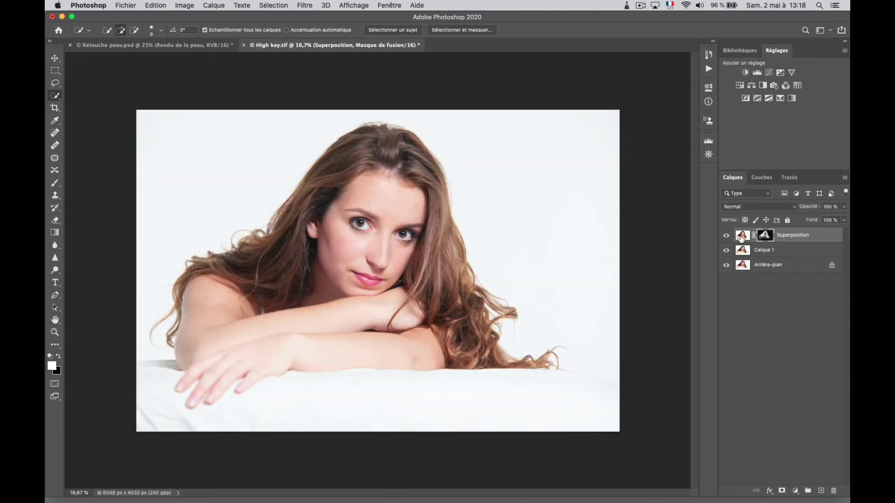
left_click(792, 206)
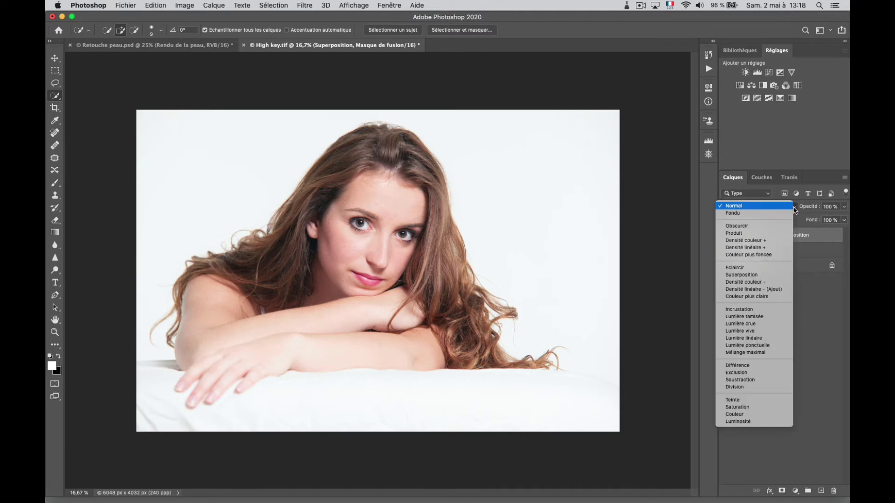
left_click(757, 276)
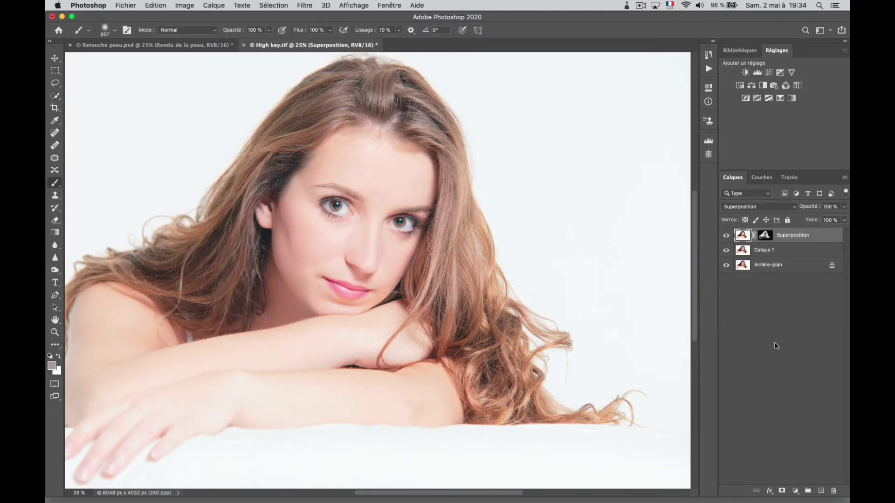
left_click(844, 210)
mouse_move(844, 220)
left_mouse_down()
mouse_move(820, 220)
mouse_move(846, 220)
left_mouse_up()
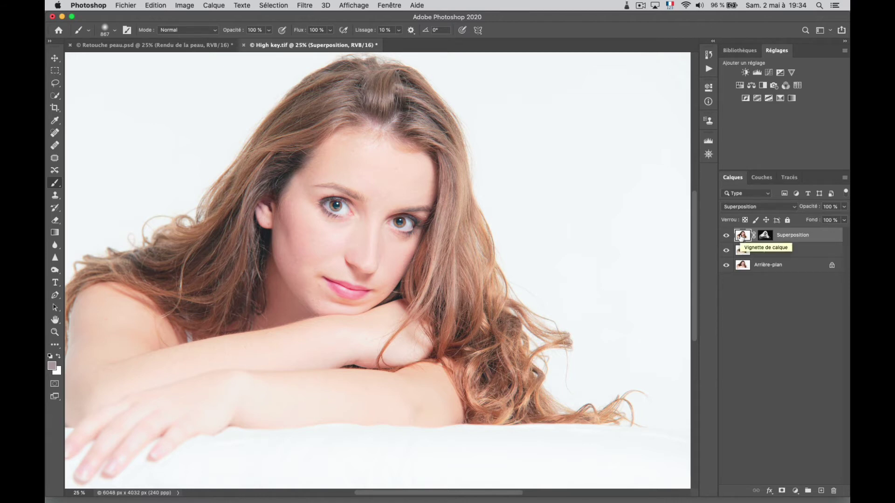
key("super+j")
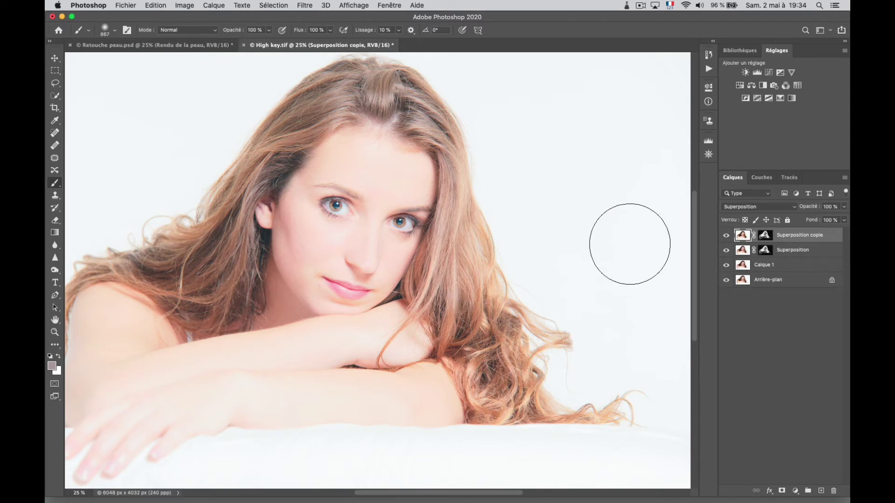
left_click(845, 209)
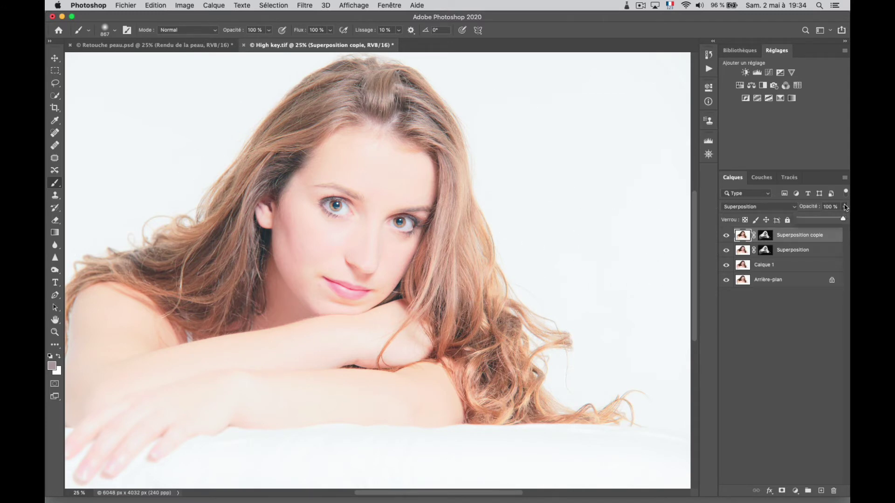
left_click(806, 219)
left_click_drag(806, 220, 825, 219)
left_click_drag(744, 238, 834, 491)
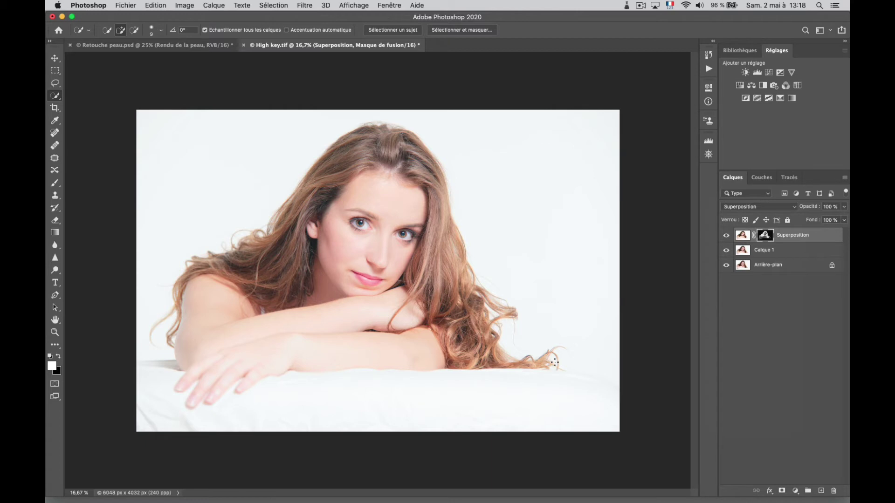
Add a selective colour adjustment layer with Rouges set to Cyan +29, Jaune -45 and Noir +4
left_click(781, 99)
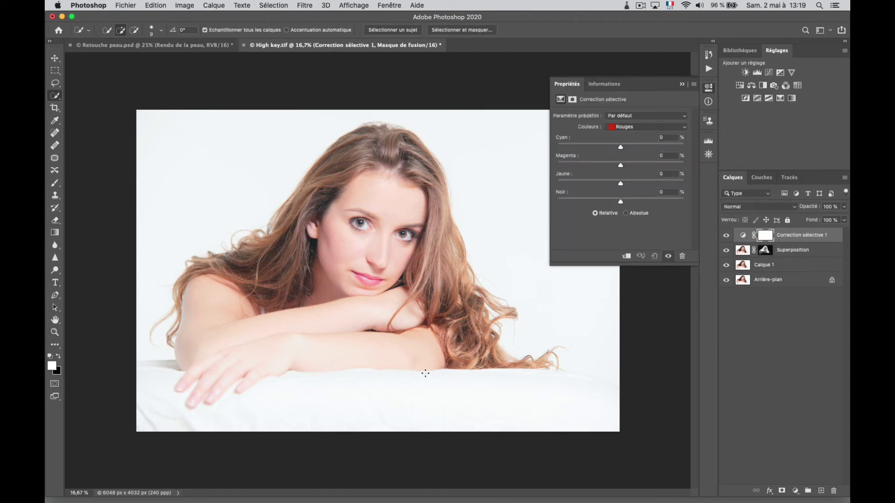
left_click(686, 128)
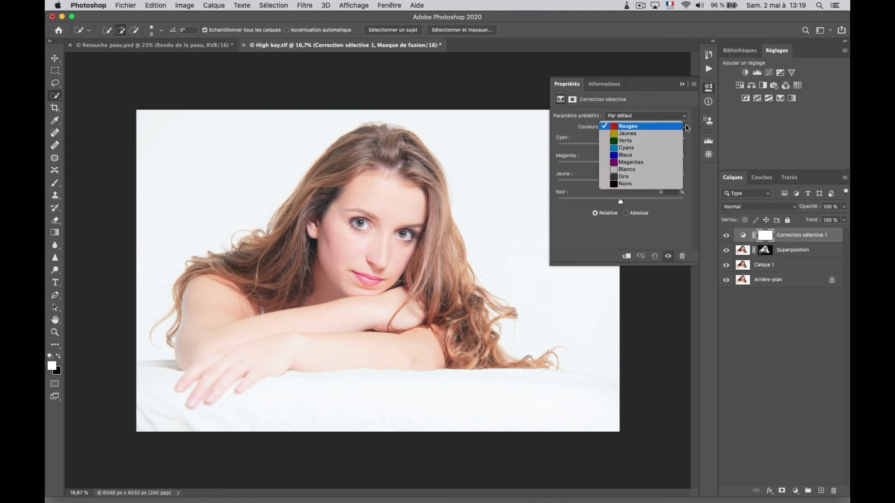
left_click(651, 126)
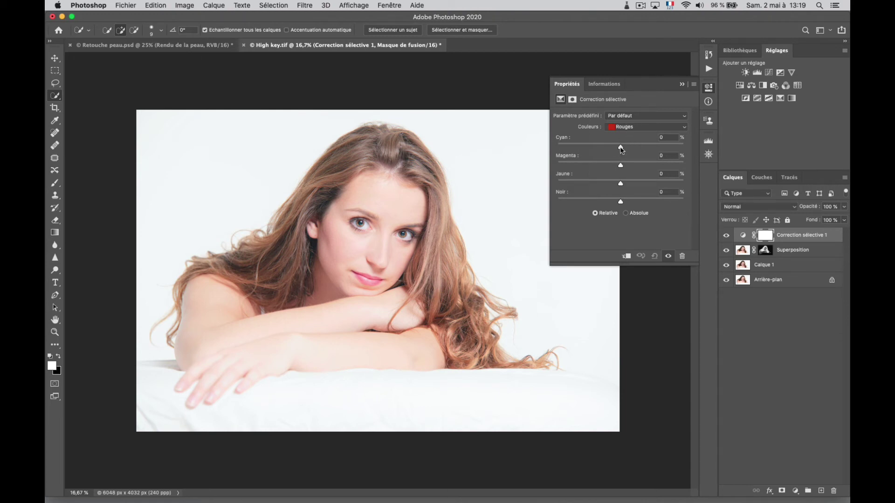
mouse_move(621, 148)
left_mouse_down()
mouse_move(648, 149)
mouse_move(638, 148)
left_mouse_up()
left_click_drag(620, 186, 624, 210)
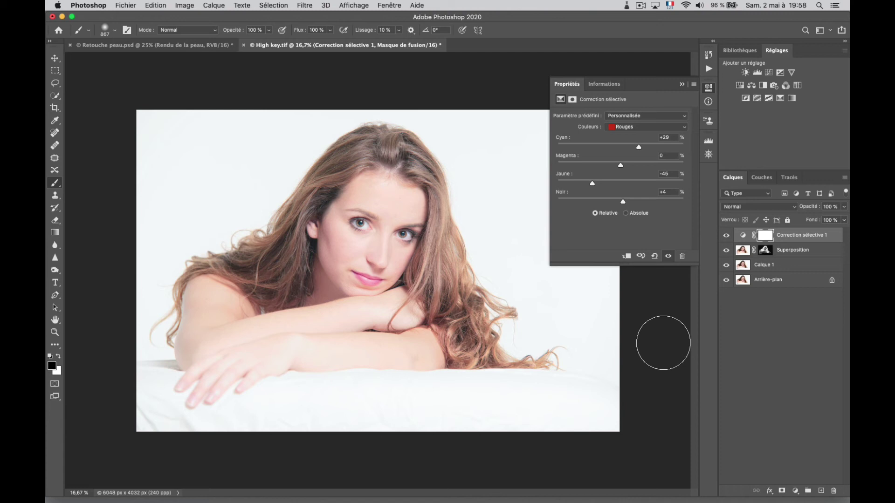
left_click(681, 84)
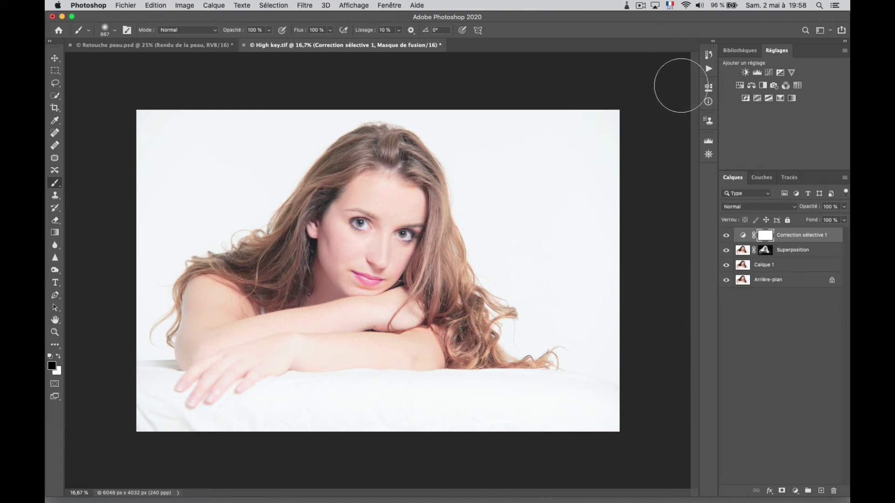
Merge a copy of all visible layers into a new layer above the Correction sélective 1 adjustment
left_click(844, 178)
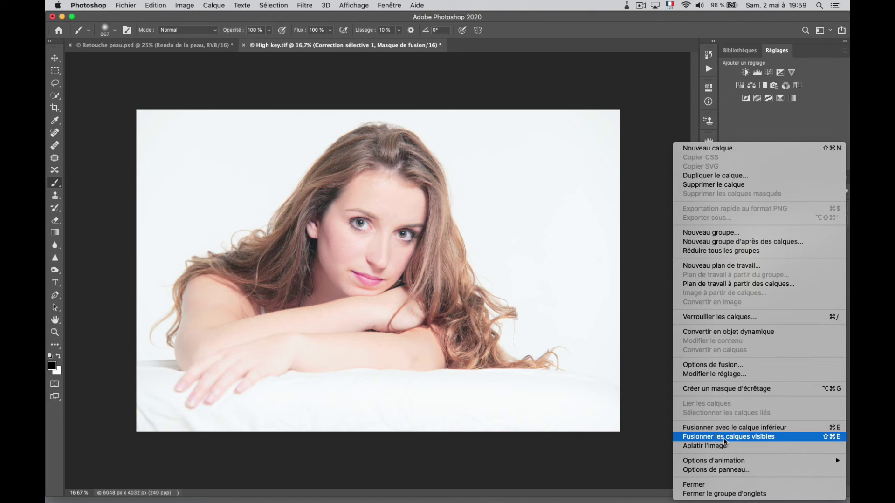
left_click(725, 438, "alt")
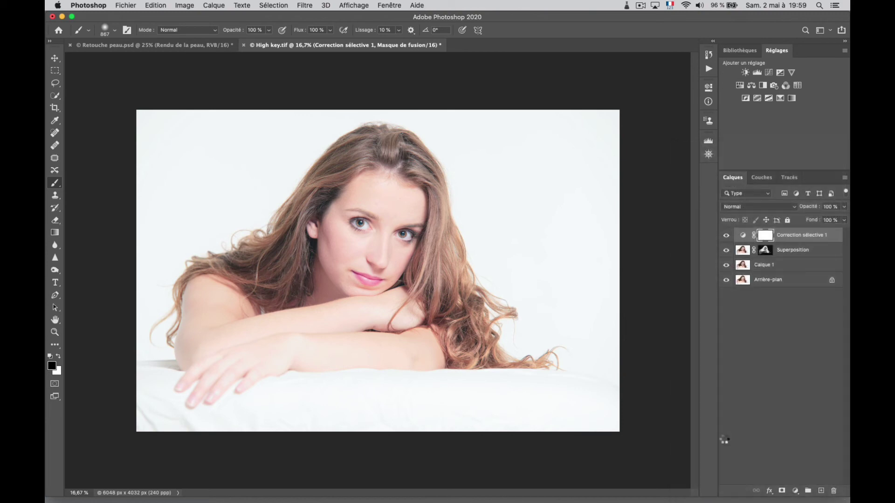
key("super+alt+shift+e")
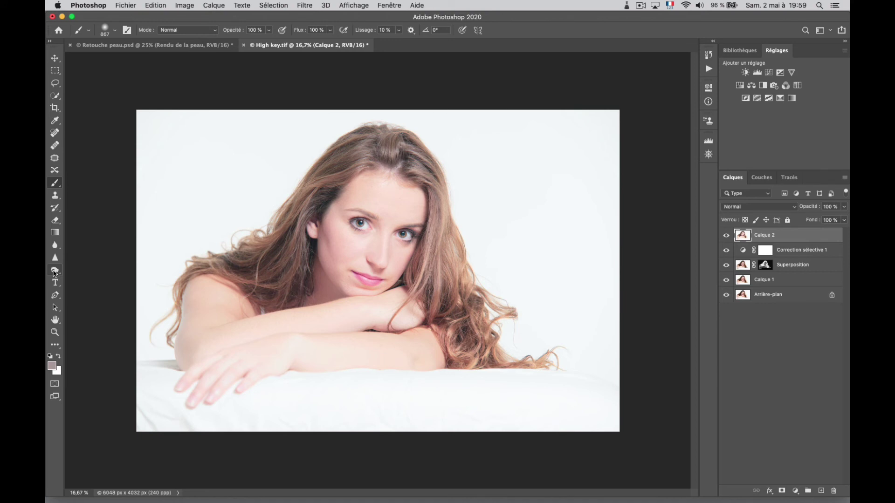
Darken the eyes and lips with the Densité + tool at Tons foncés and 10 % exposure, using a 79 px brush on the lips
left_click(55, 271)
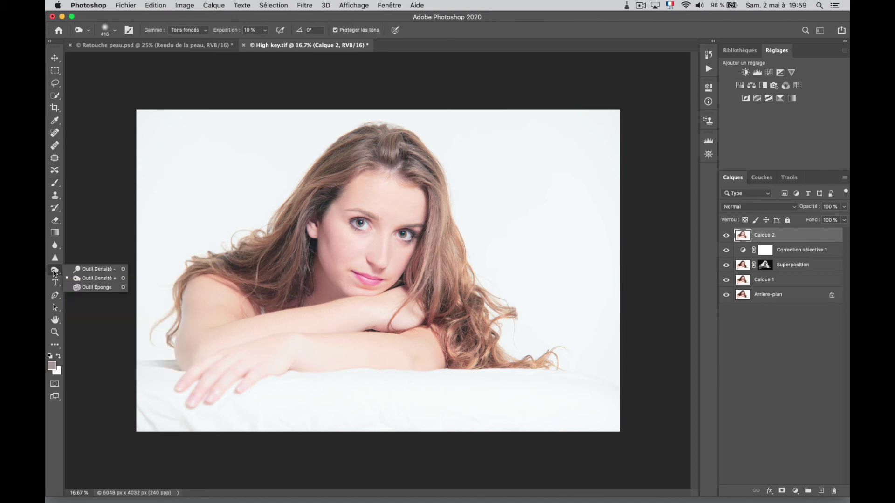
left_click(94, 281)
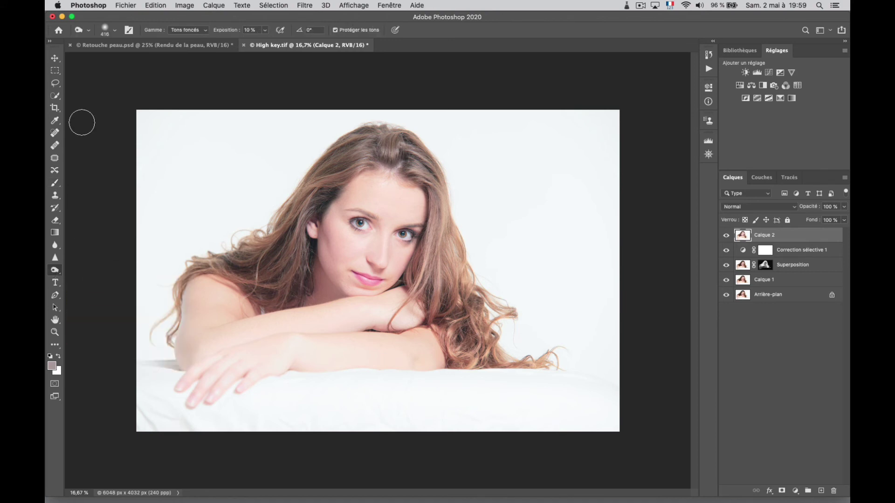
left_click(205, 30)
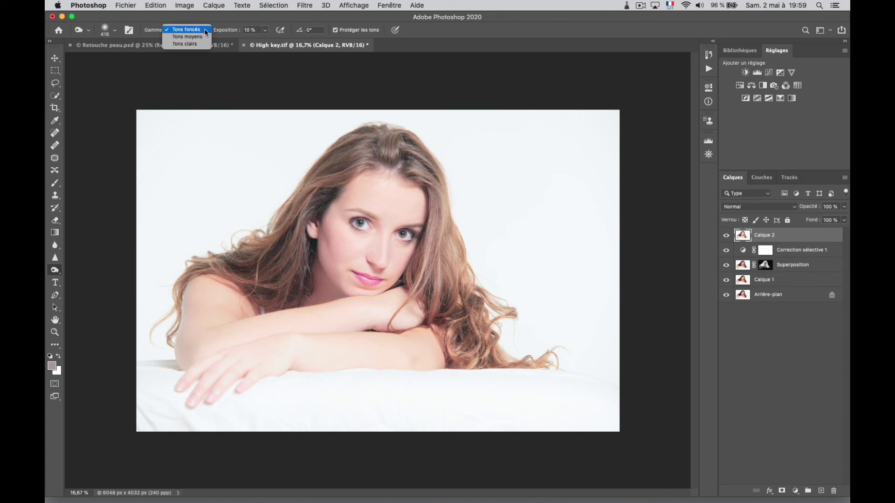
left_click(205, 30)
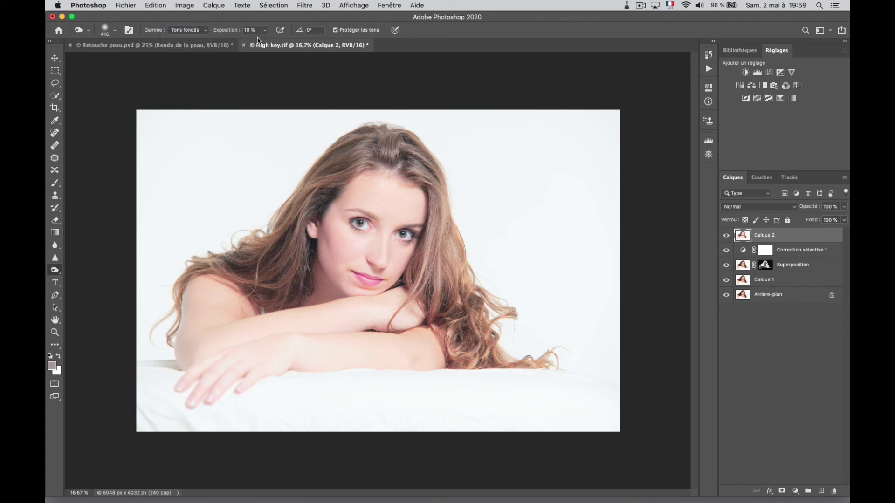
key("super+plus")
key("super+plus")
key("super+plus")
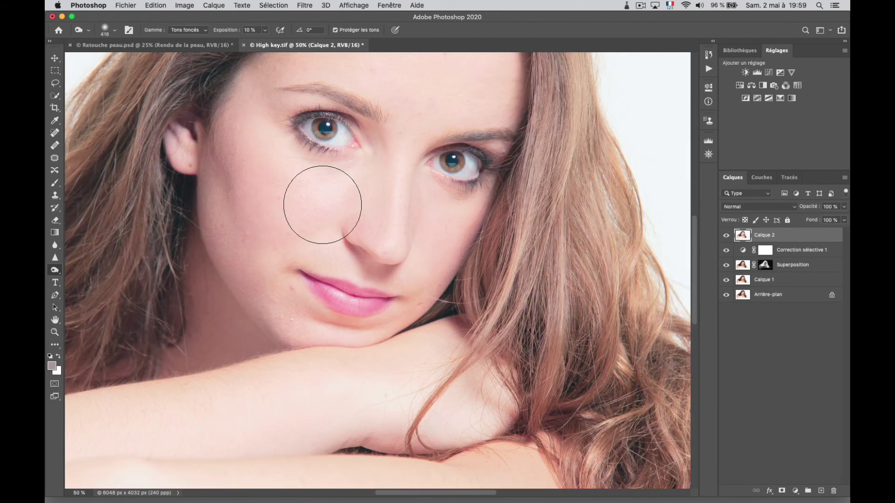
key("space")
mouse_move(320, 222)
left_mouse_down()
mouse_move(309, 376)
mouse_move(310, 320)
left_mouse_up()
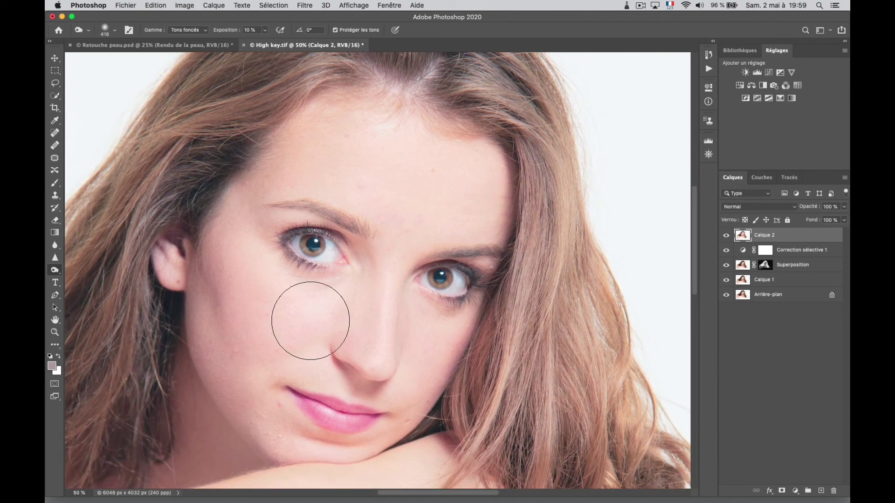
key("super+plus")
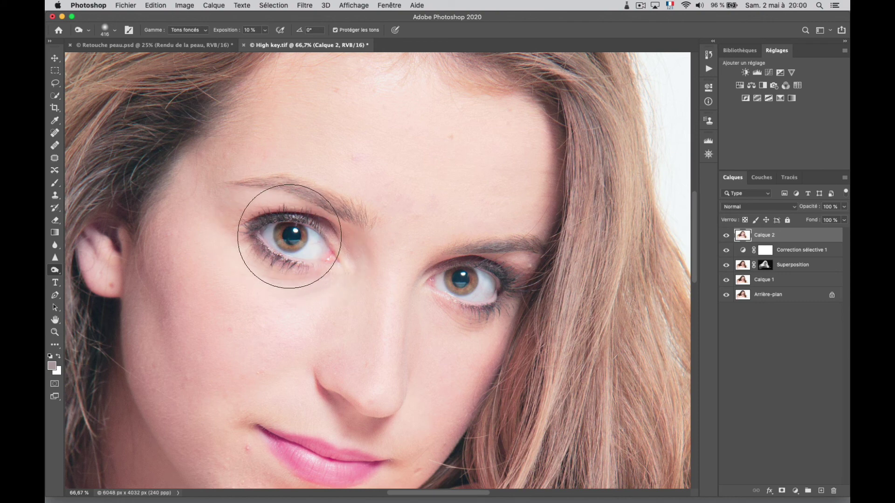
mouse_move(279, 246)
left_mouse_down()
mouse_move(258, 237)
mouse_move(278, 239)
left_mouse_up()
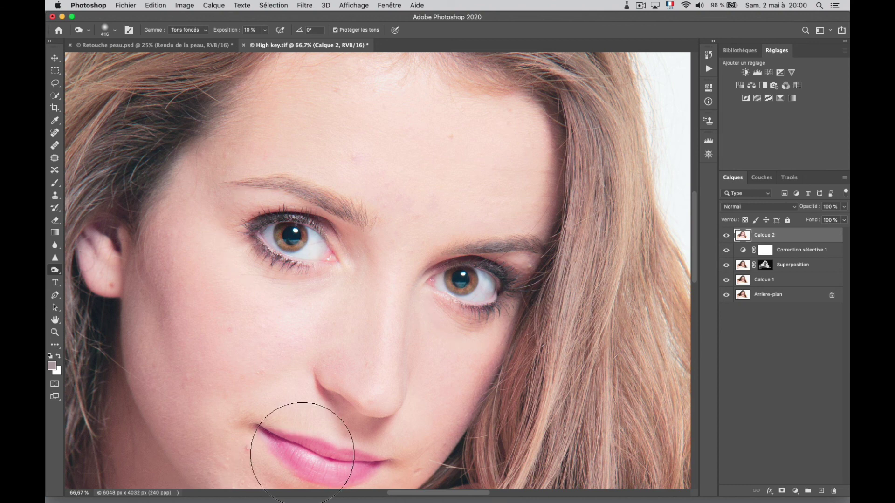
mouse_move(302, 450)
left_mouse_down()
mouse_move(316, 272)
mouse_move(259, 254)
left_mouse_up()
mouse_move(371, 292)
left_mouse_down()
mouse_move(302, 267)
mouse_move(366, 286)
mouse_move(324, 272)
mouse_move(375, 284)
left_mouse_up()
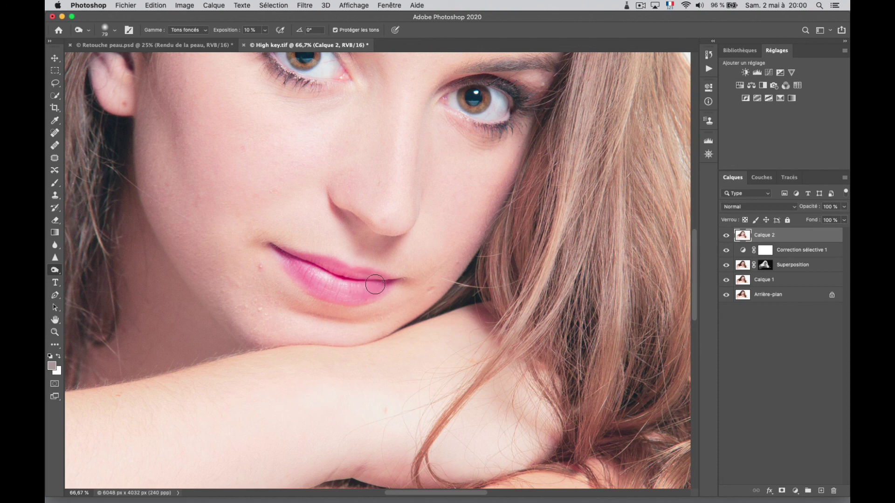
Darken the hair's shadows with a 398 px Densité + brush and compare the result with the Arrière-plan layer shown alone
scroll(375, 285, "down", 3)
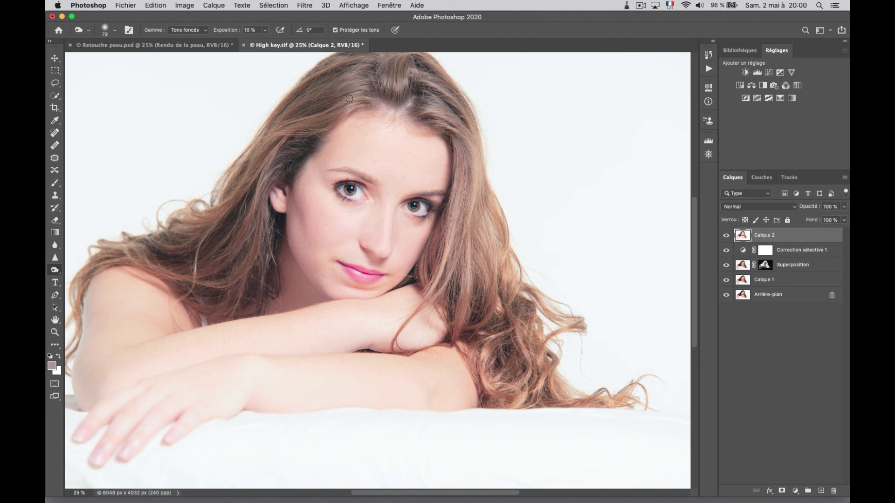
left_click_drag(350, 99, 353, 88)
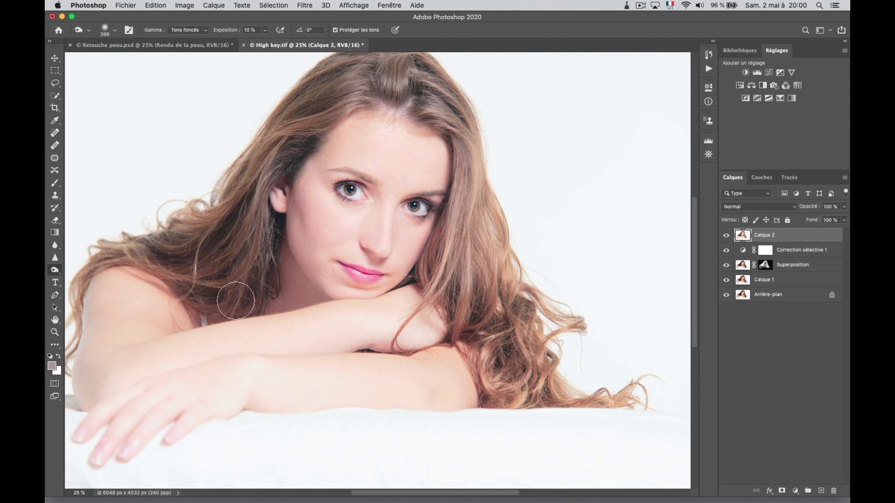
mouse_move(474, 160)
left_mouse_down()
mouse_move(473, 308)
mouse_move(469, 280)
left_mouse_up()
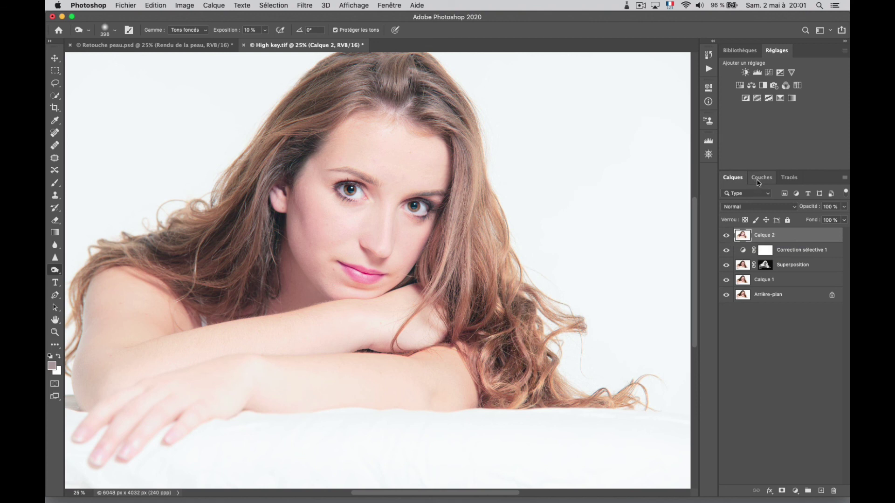
left_click(729, 298, "alt")
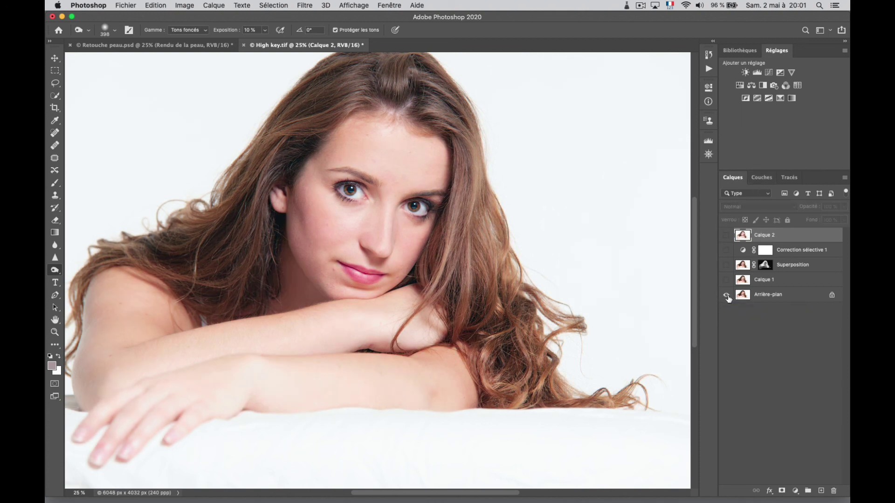
left_click(729, 299, "alt")
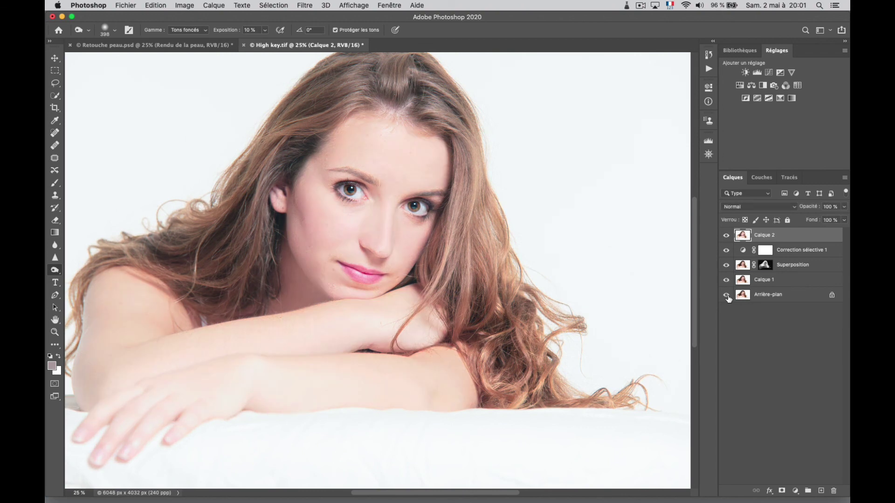